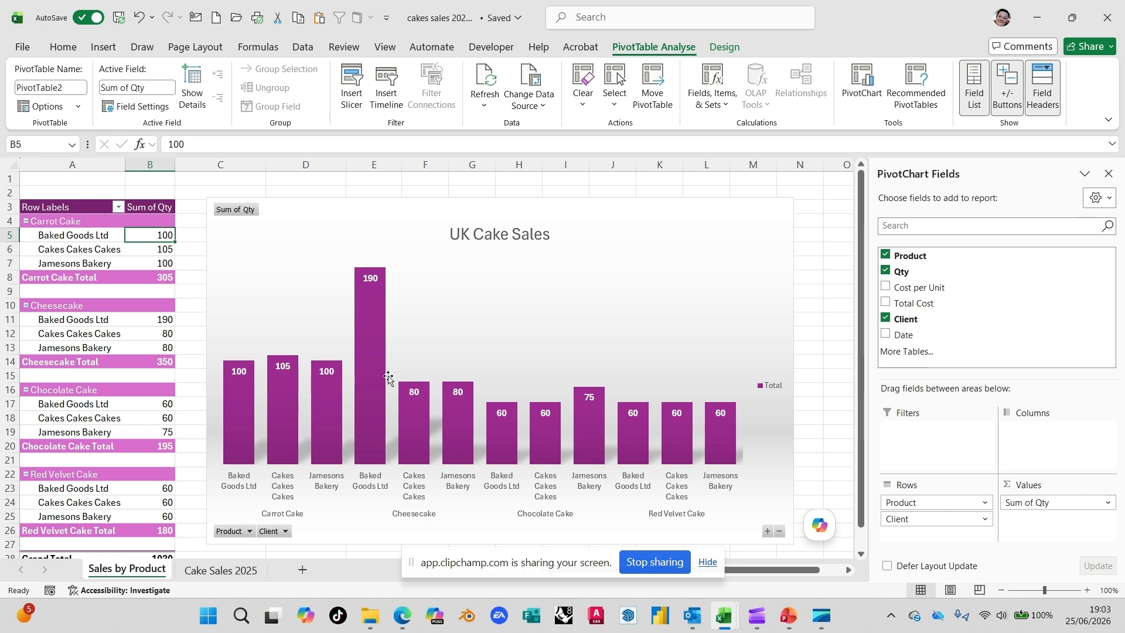
Step: Create a PivotChart and PivotTable from the CakeSales table on the Cake Sales 2025 sheet, placed on a new worksheet
{"action": "left_click", "coordinate": [207, 571]}
{"action": "left_click", "coordinate": [242, 405]}
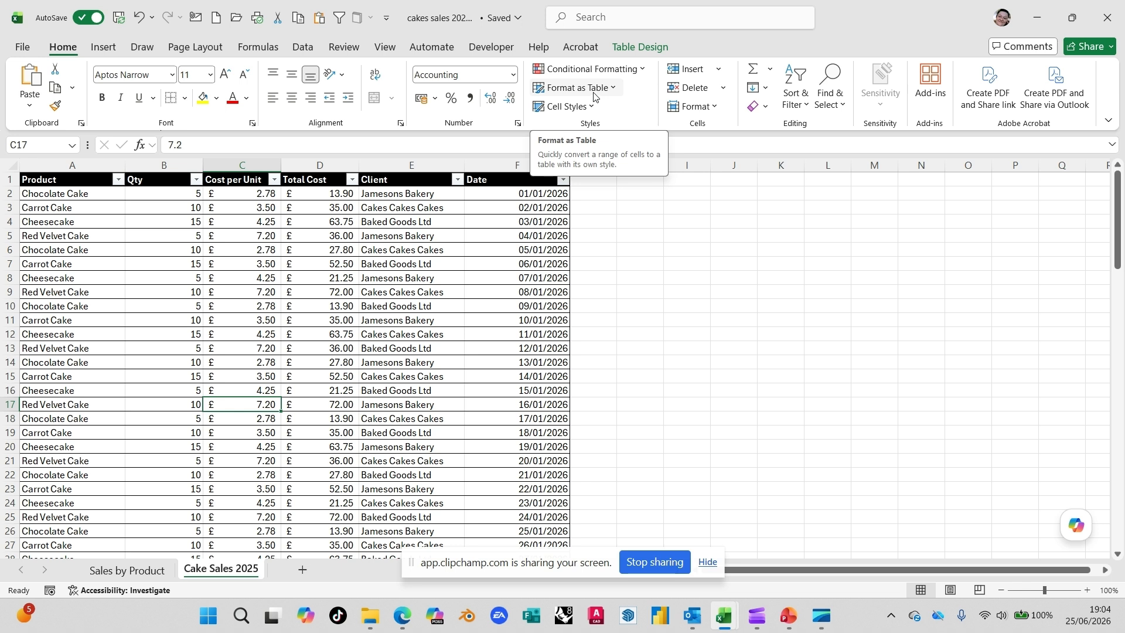
{"action": "left_click", "coordinate": [305, 333]}
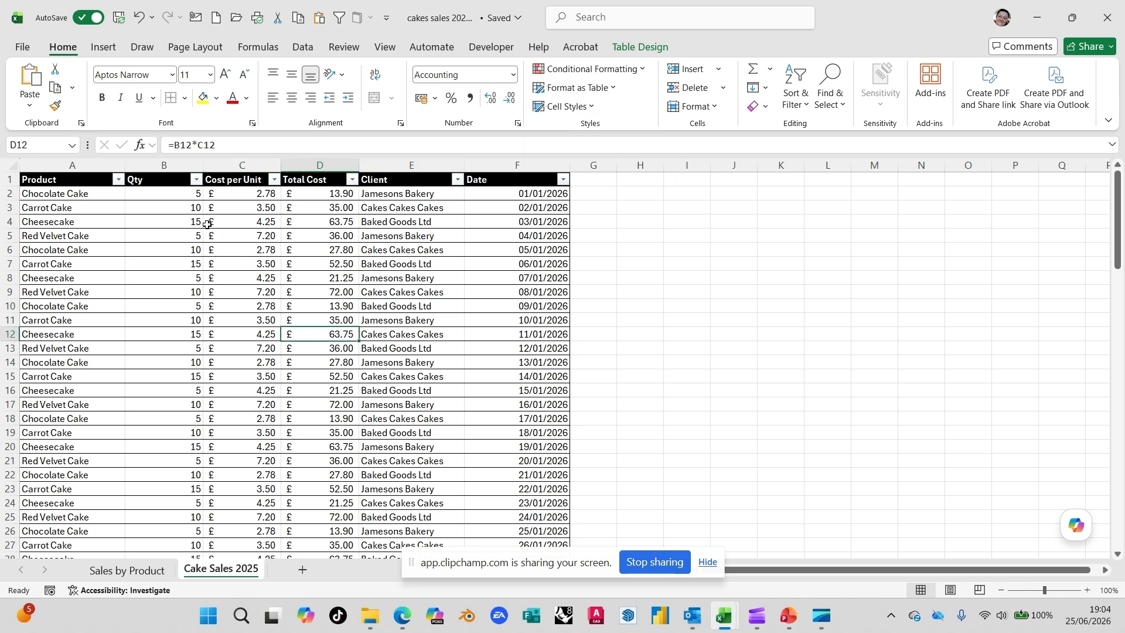
{"action": "left_click", "coordinate": [103, 48]}
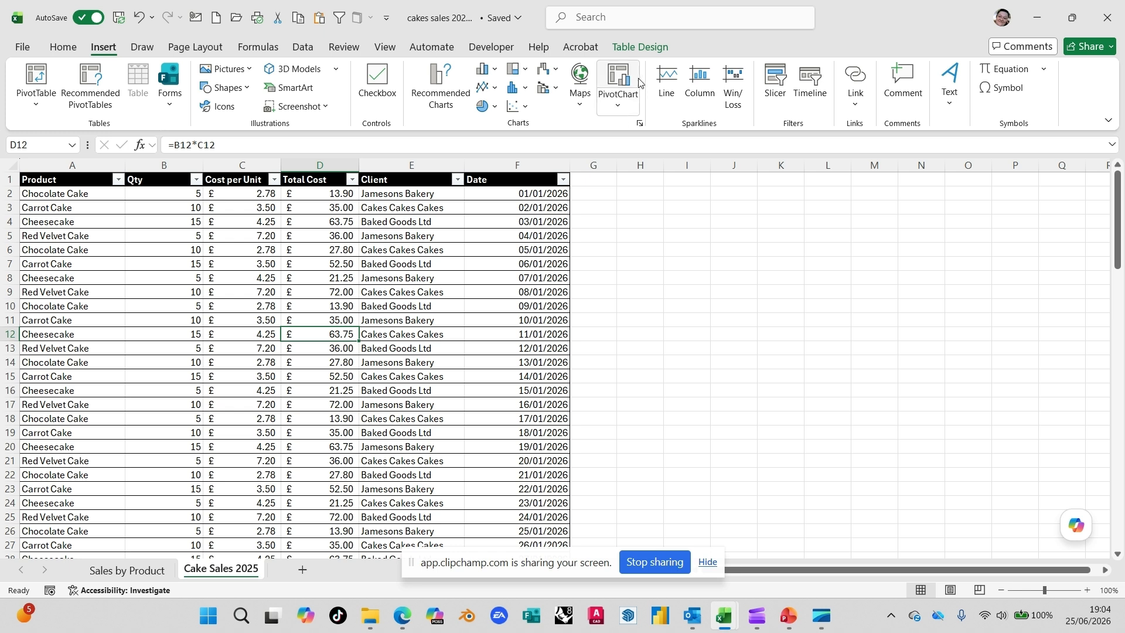
{"action": "left_click", "coordinate": [624, 108]}
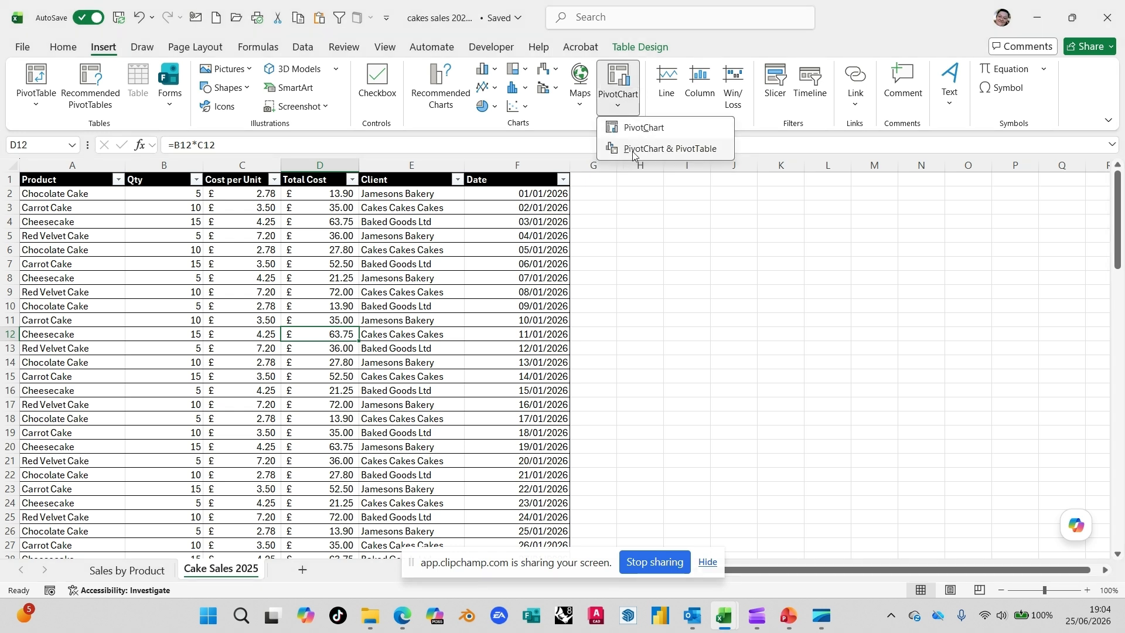
{"action": "left_click", "coordinate": [666, 151]}
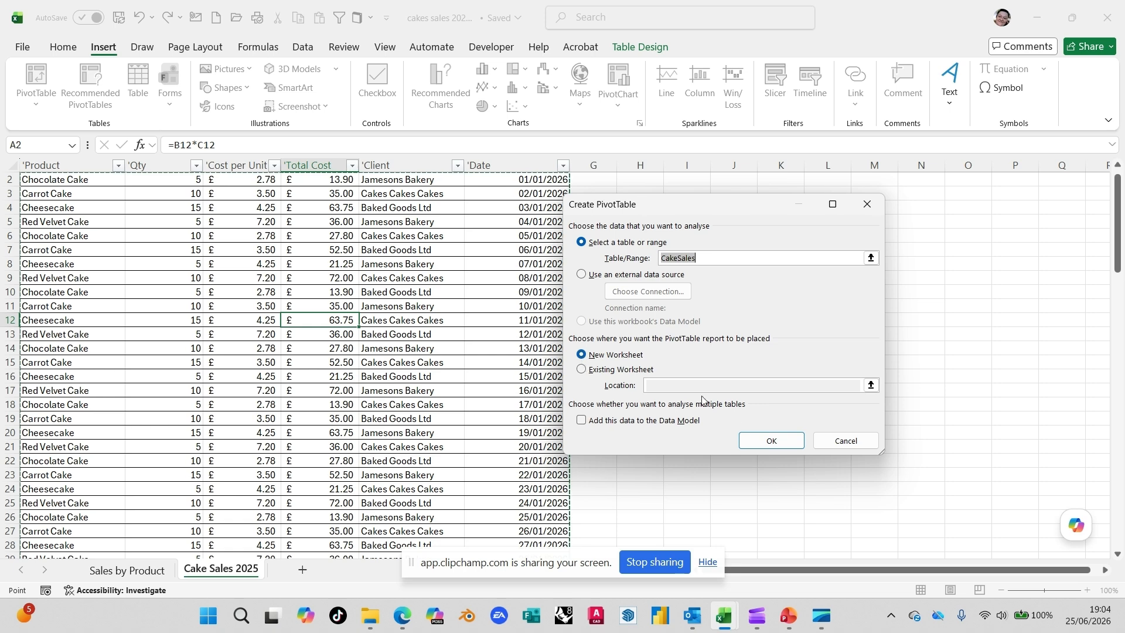
{"action": "left_click", "coordinate": [760, 441]}
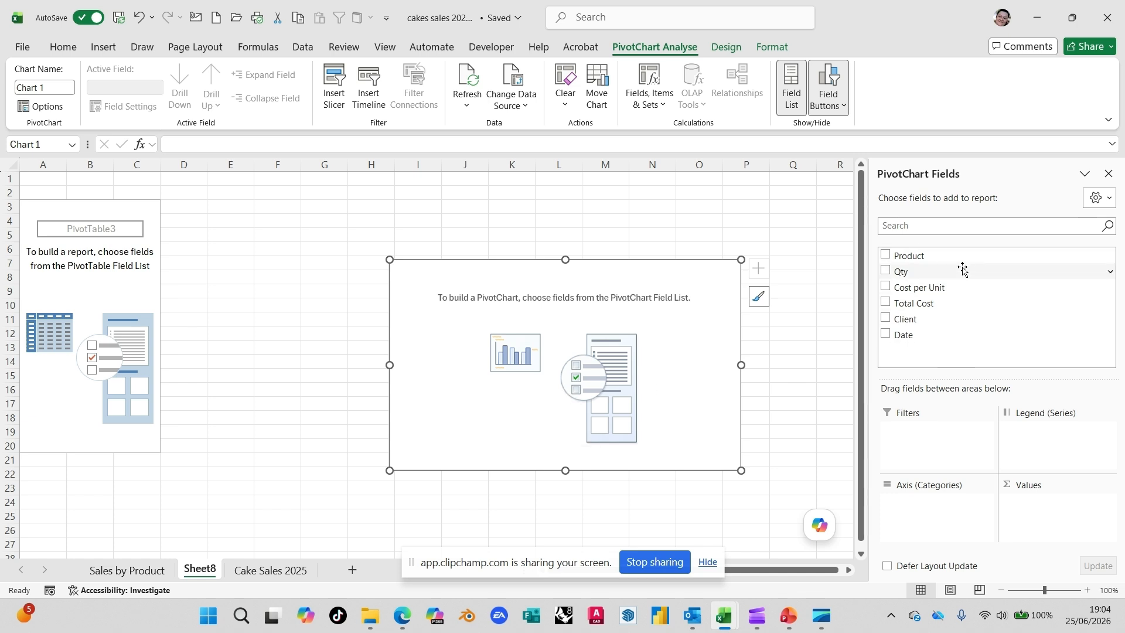
Step: Lay out the PivotChart with Product as axis, Total Cost as values and Client as filter, placing the chart beside the PivotTable
{"action": "left_click_drag", "start_coordinate": [950, 262], "coordinate": [942, 511]}
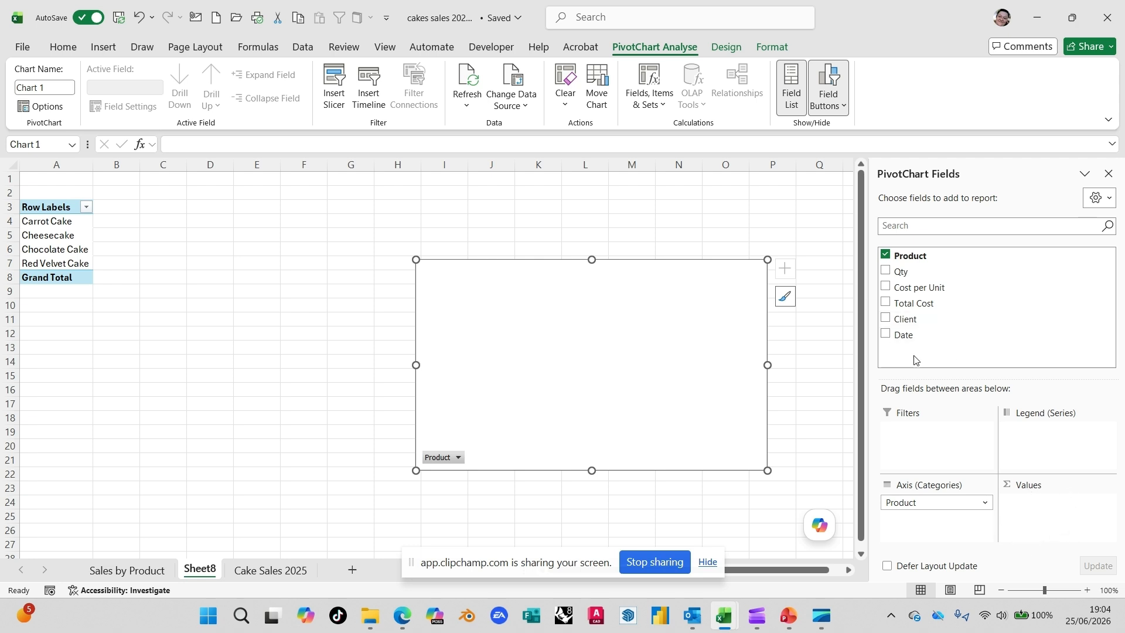
{"action": "left_click_drag", "start_coordinate": [931, 305], "coordinate": [1057, 517]}
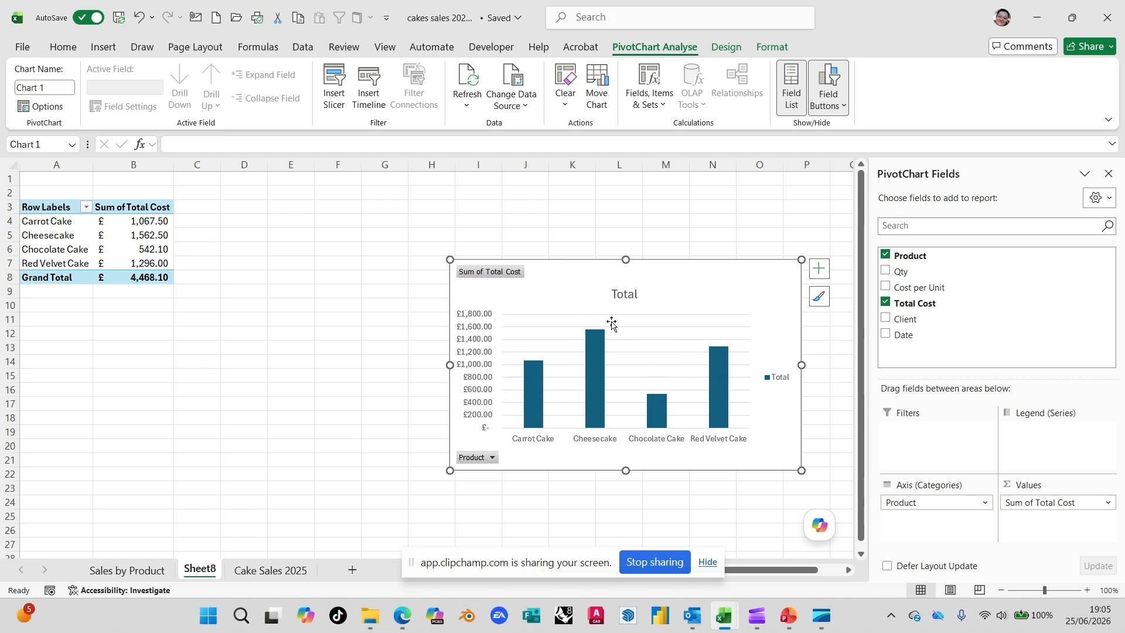
{"action": "left_click_drag", "start_coordinate": [571, 279], "coordinate": [322, 215]}
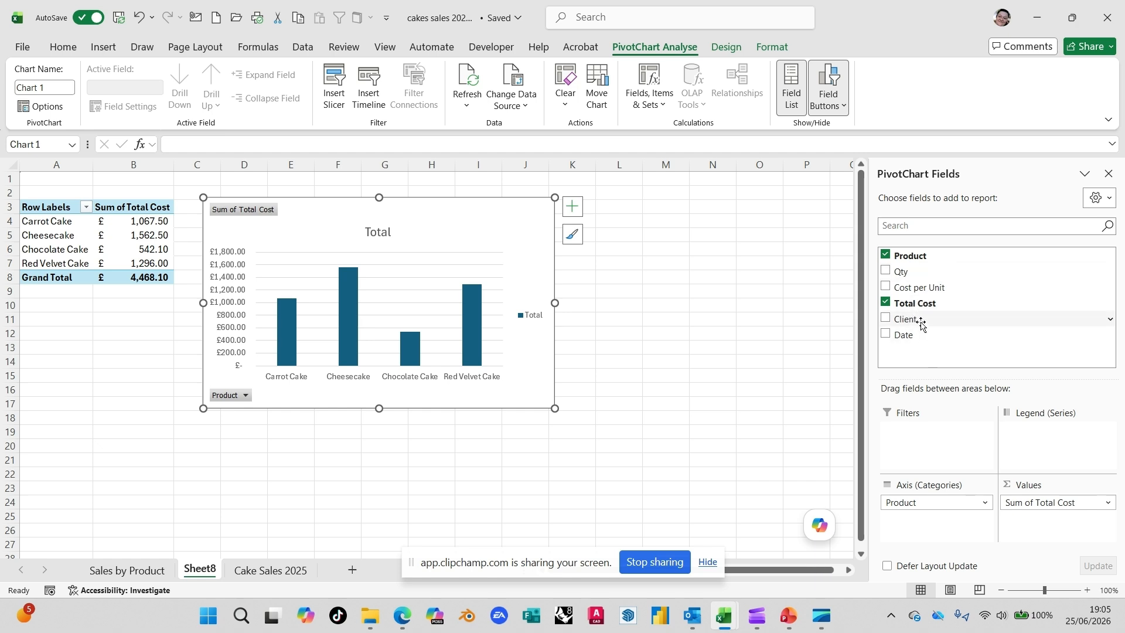
{"action": "left_click_drag", "start_coordinate": [920, 323], "coordinate": [929, 433]}
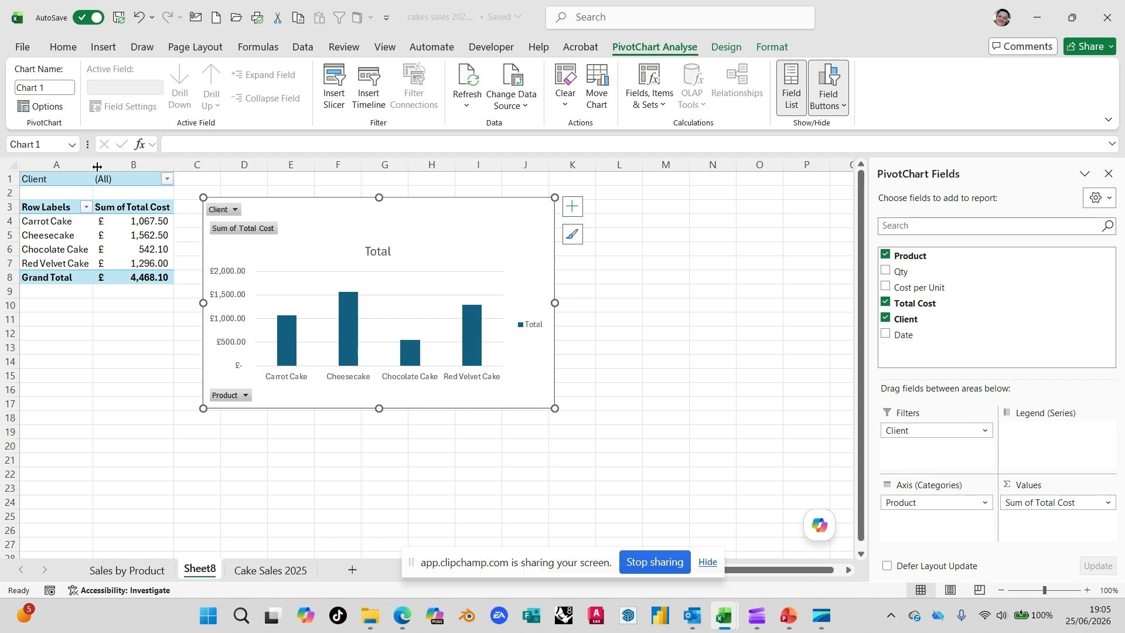
Step: Filter the PivotTable by client, first to Baked Goods Ltd and then to Cakes Cakes Cakes
{"action": "left_click", "coordinate": [167, 179]}
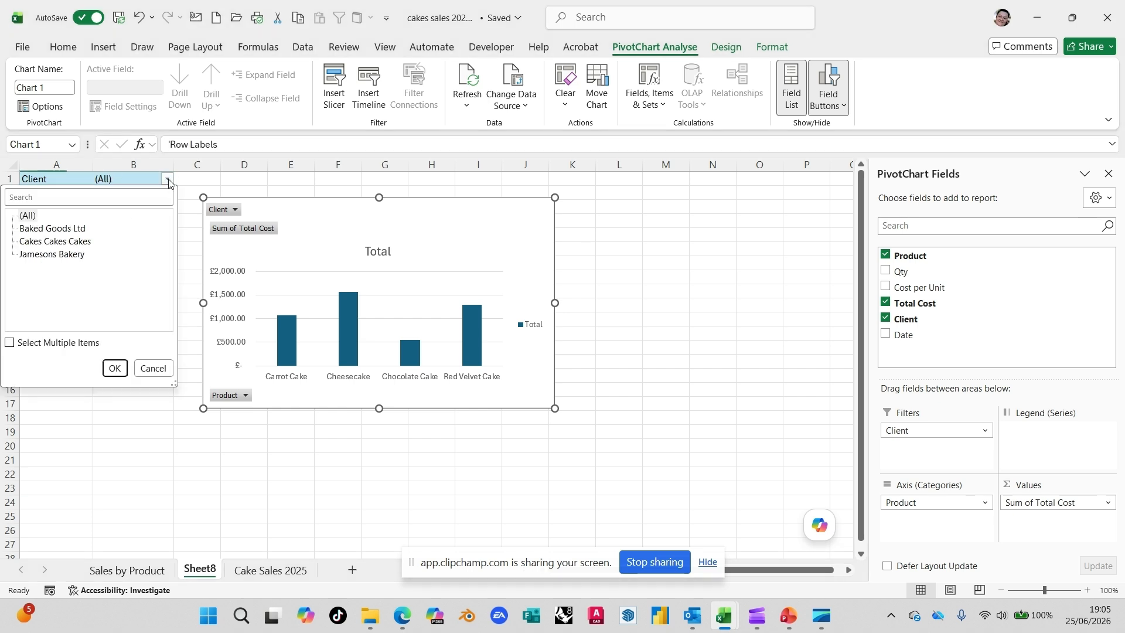
{"action": "left_click", "coordinate": [71, 229]}
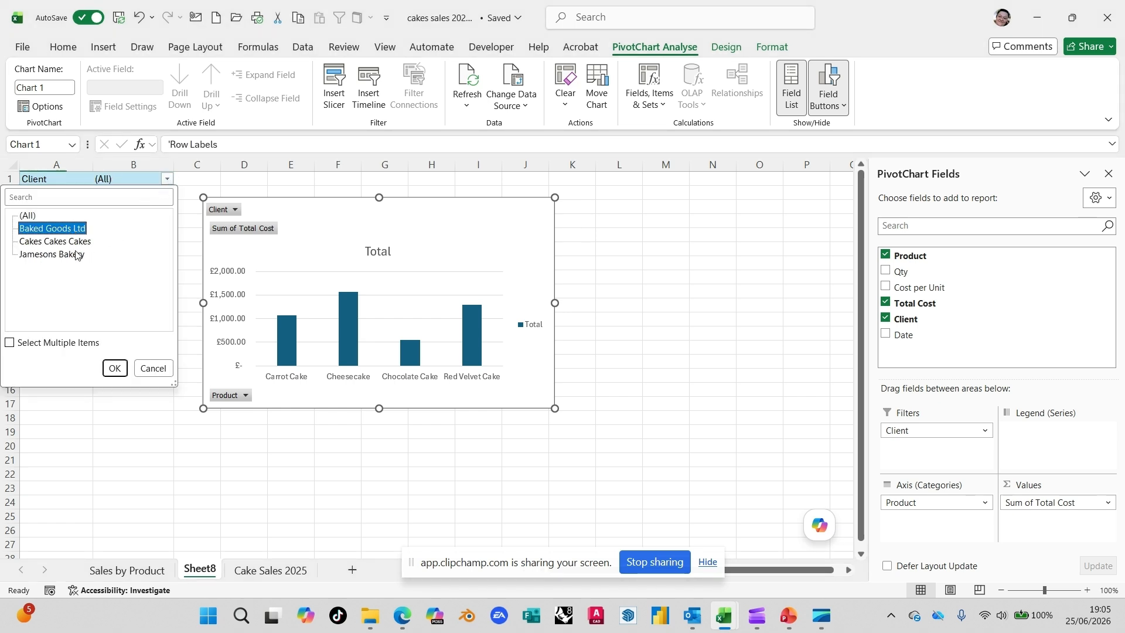
{"action": "left_click", "coordinate": [115, 367]}
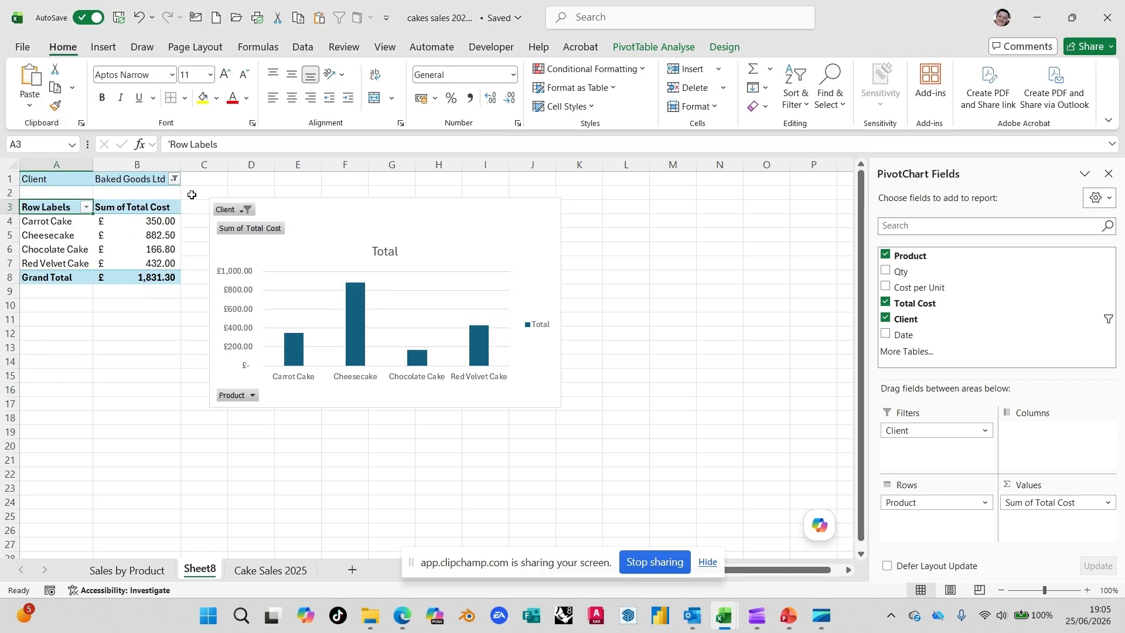
{"action": "left_click", "coordinate": [174, 179]}
{"action": "left_click", "coordinate": [59, 242]}
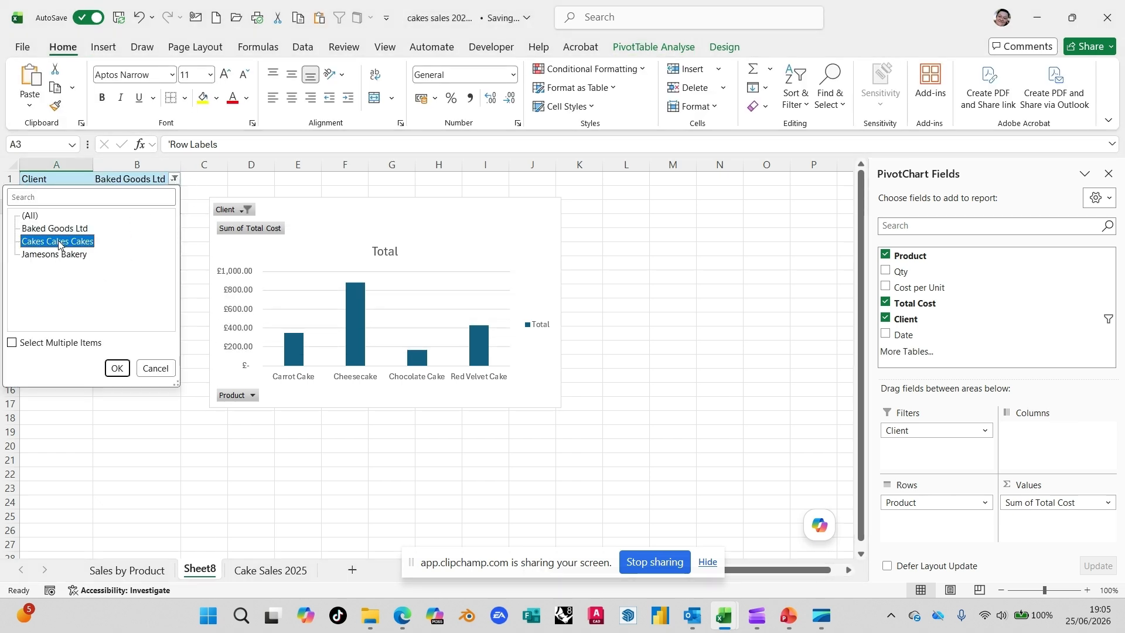
{"action": "left_click", "coordinate": [116, 369]}
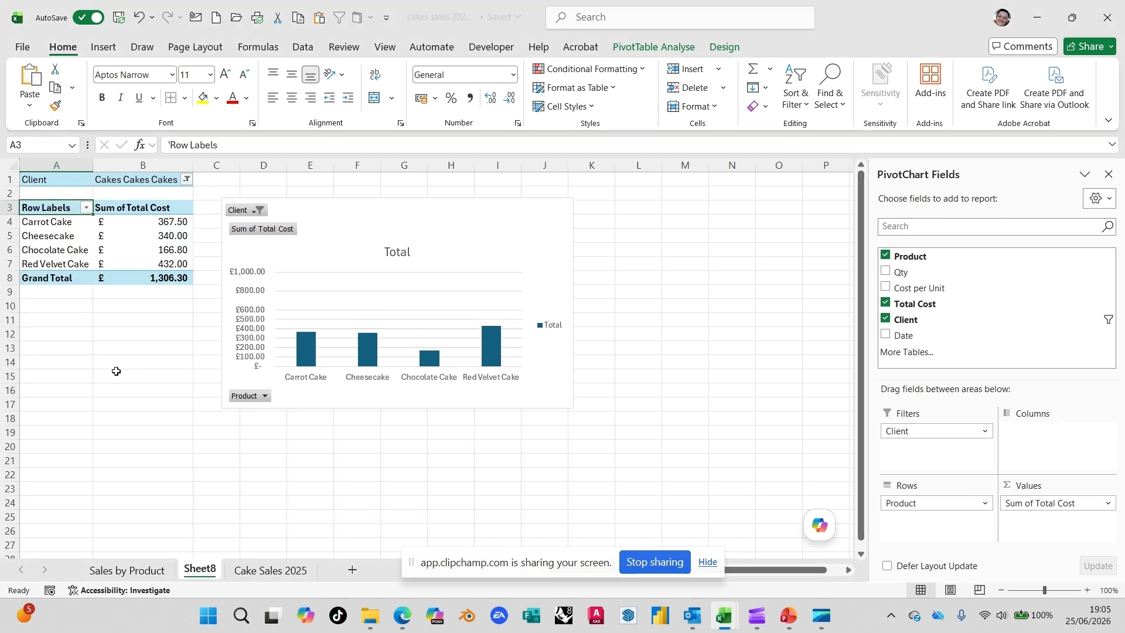
Step: Allow multiple selections in the Client filter and include both Cakes Cakes Cakes and Jamesons Bakery
{"action": "left_click", "coordinate": [186, 179]}
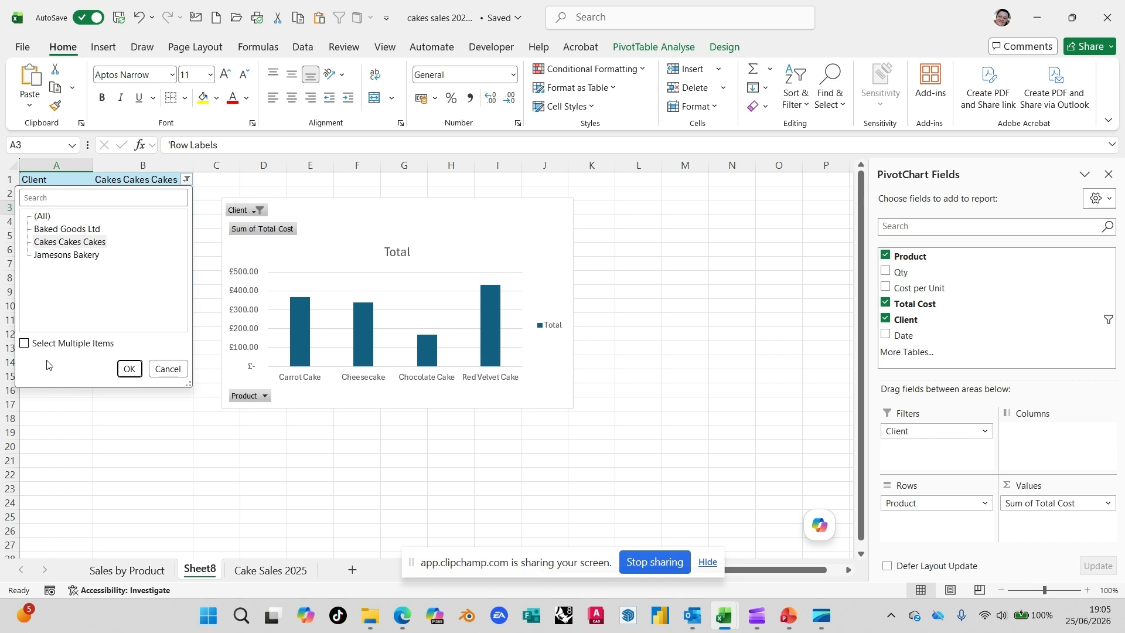
{"action": "left_click", "coordinate": [25, 344]}
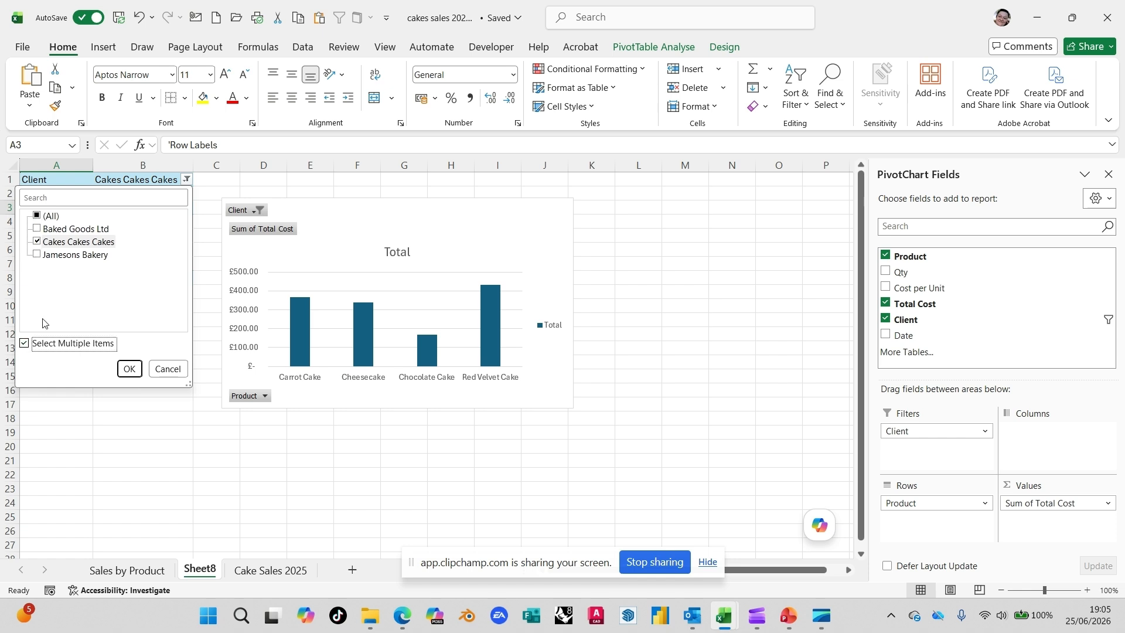
{"action": "left_click", "coordinate": [44, 258]}
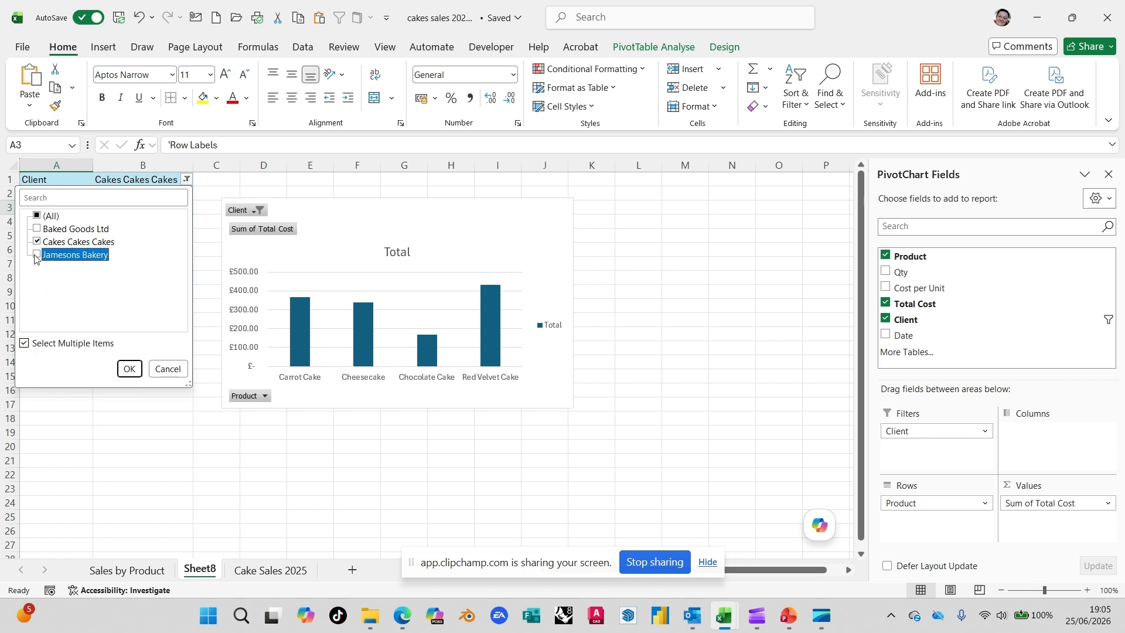
{"action": "left_click", "coordinate": [36, 255]}
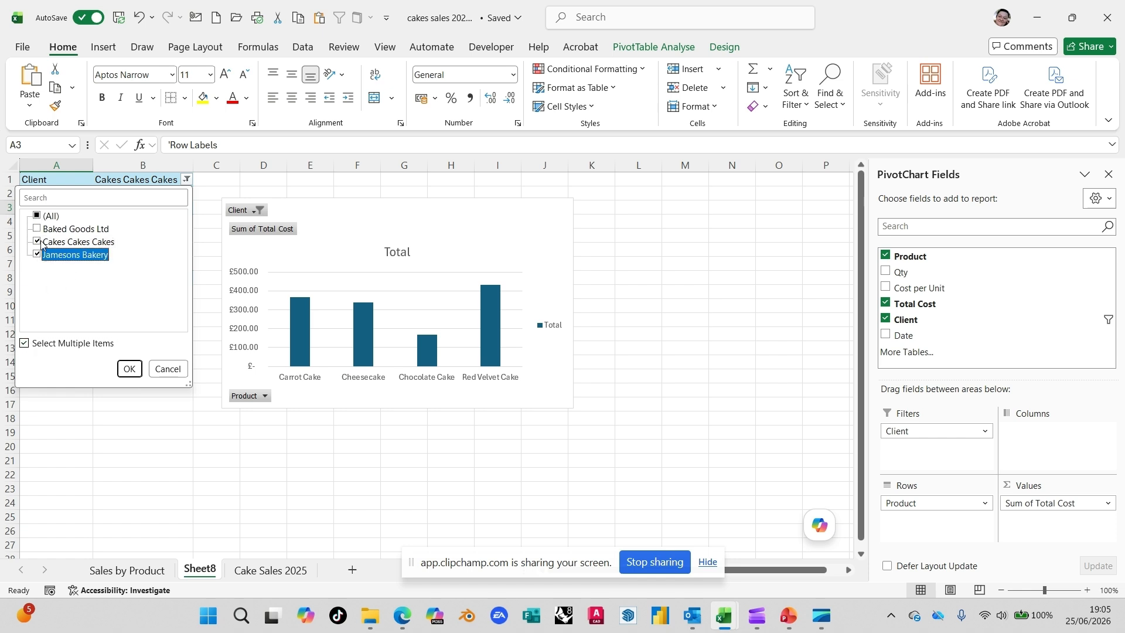
{"action": "left_click", "coordinate": [129, 369]}
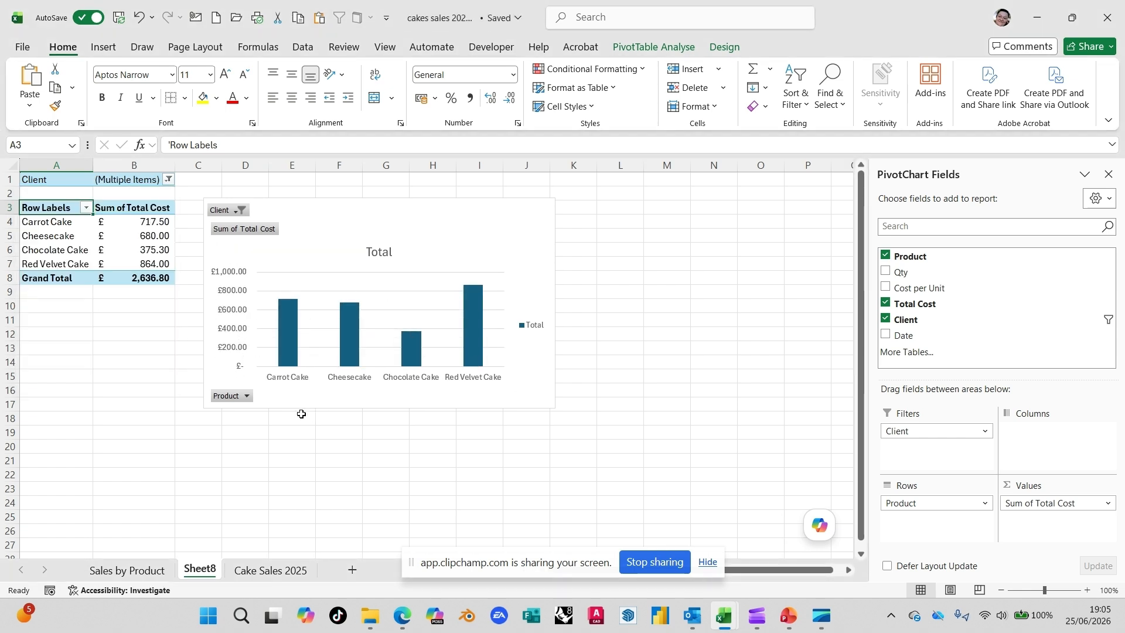
Step: Reset the PivotTable's Client filter to include all clients
{"action": "left_click", "coordinate": [167, 181]}
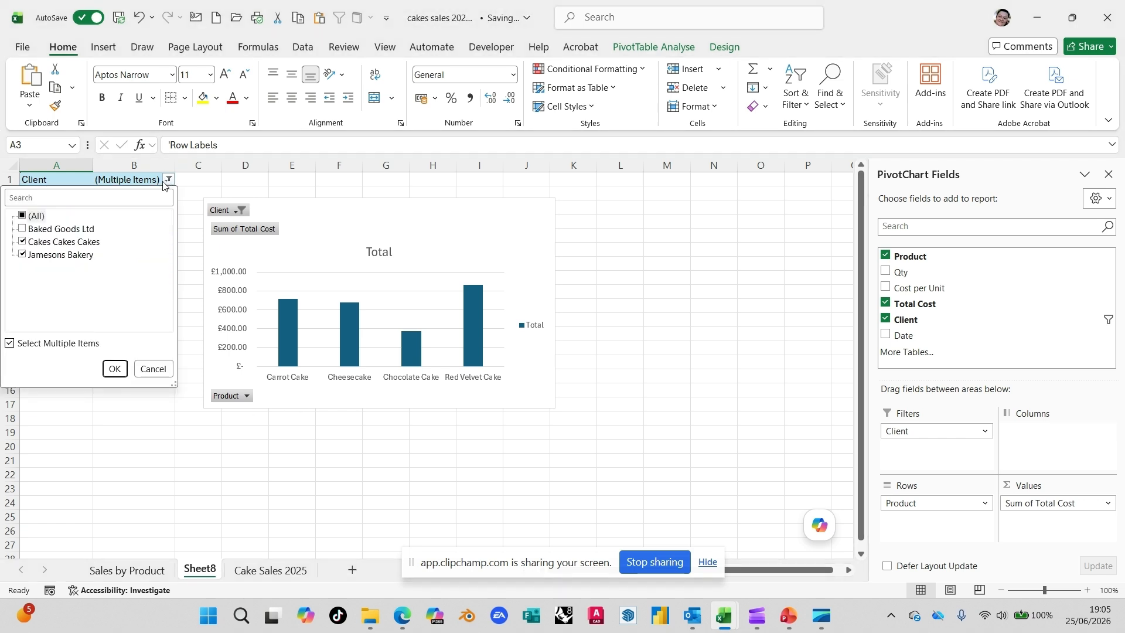
{"action": "left_click", "coordinate": [23, 215]}
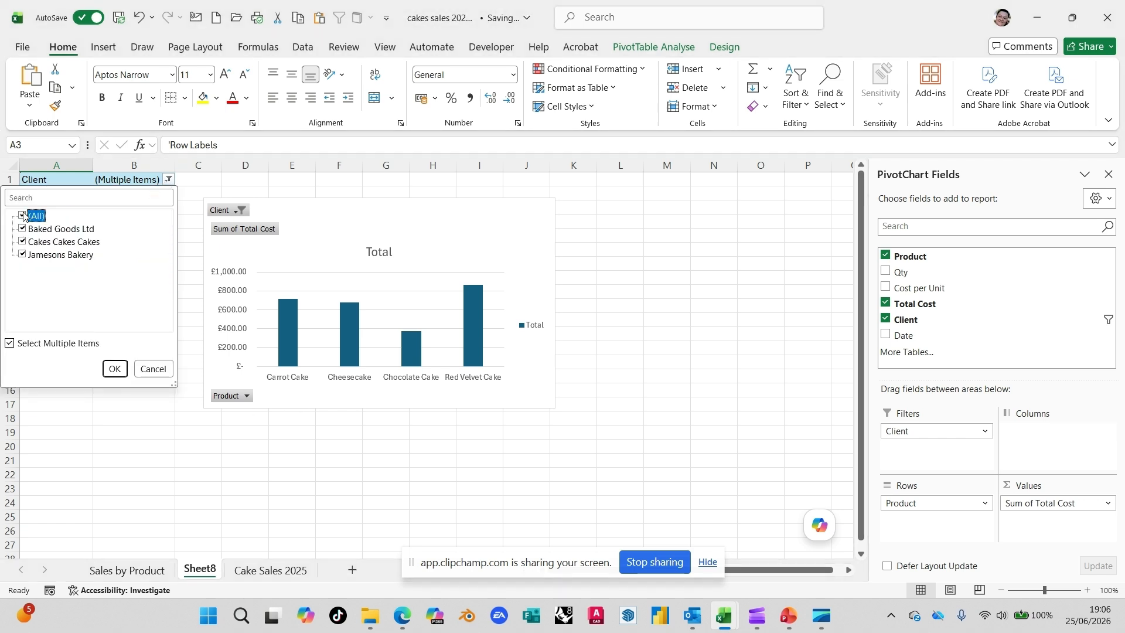
{"action": "left_click", "coordinate": [111, 369]}
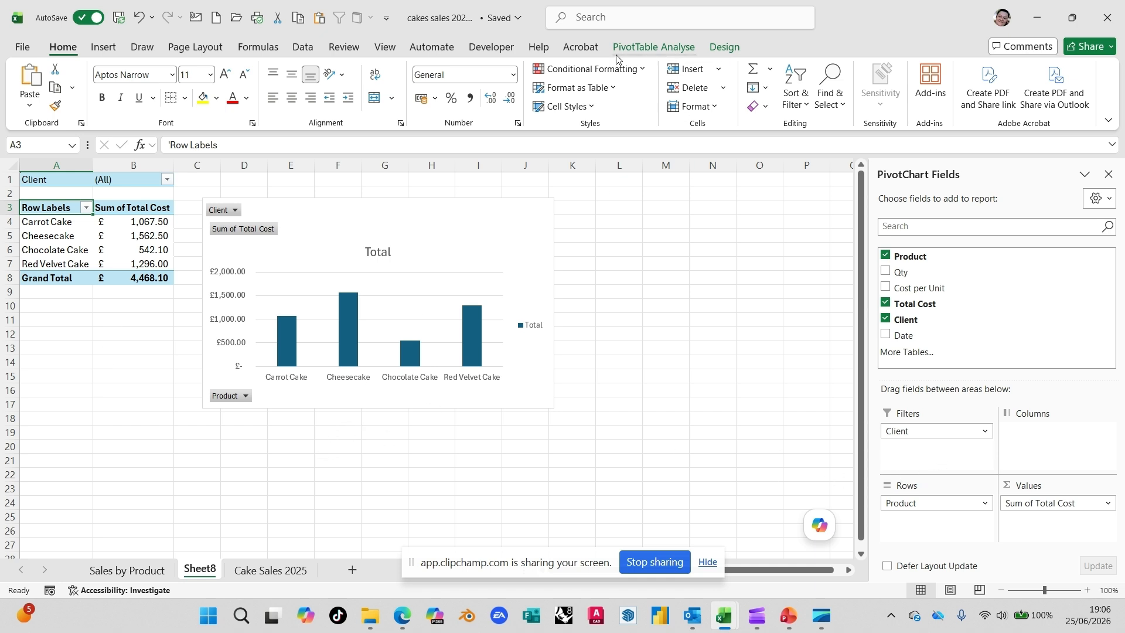
Step: Insert a Client slicer and place it below the PivotTable, shortened to a height of about 3.75 cm
{"action": "left_click", "coordinate": [659, 47]}
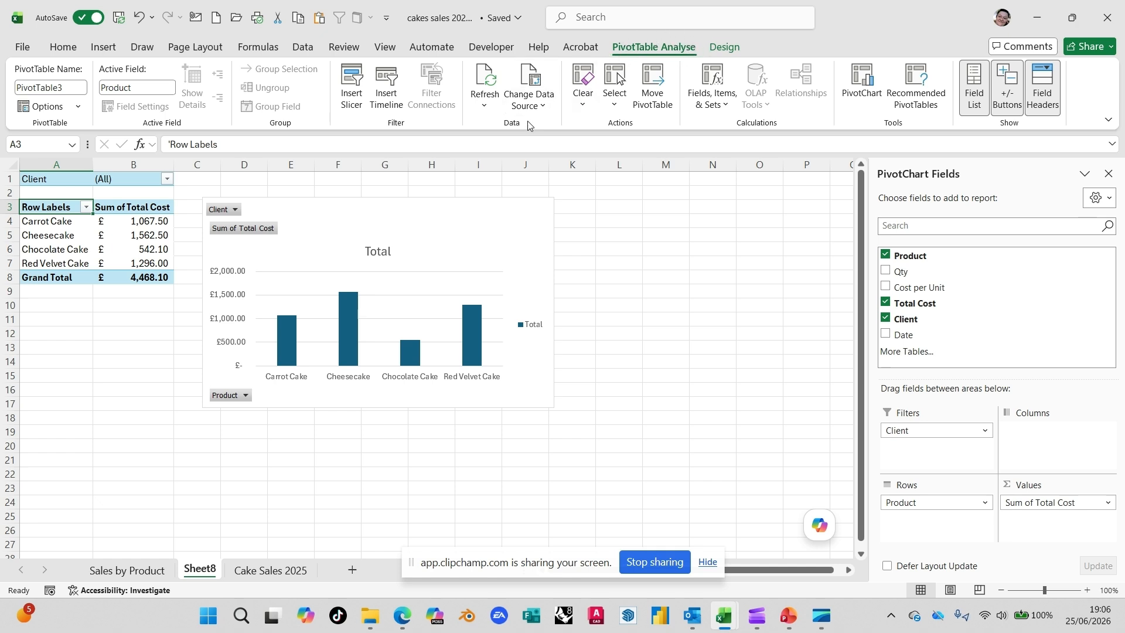
{"action": "left_click", "coordinate": [351, 88]}
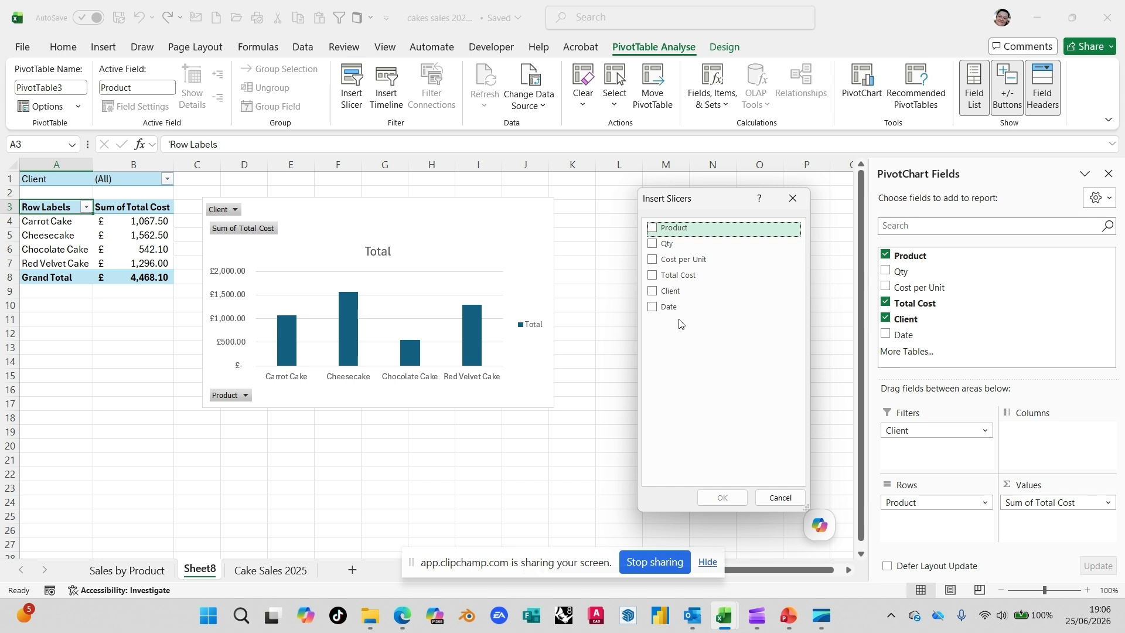
{"action": "left_click", "coordinate": [653, 292]}
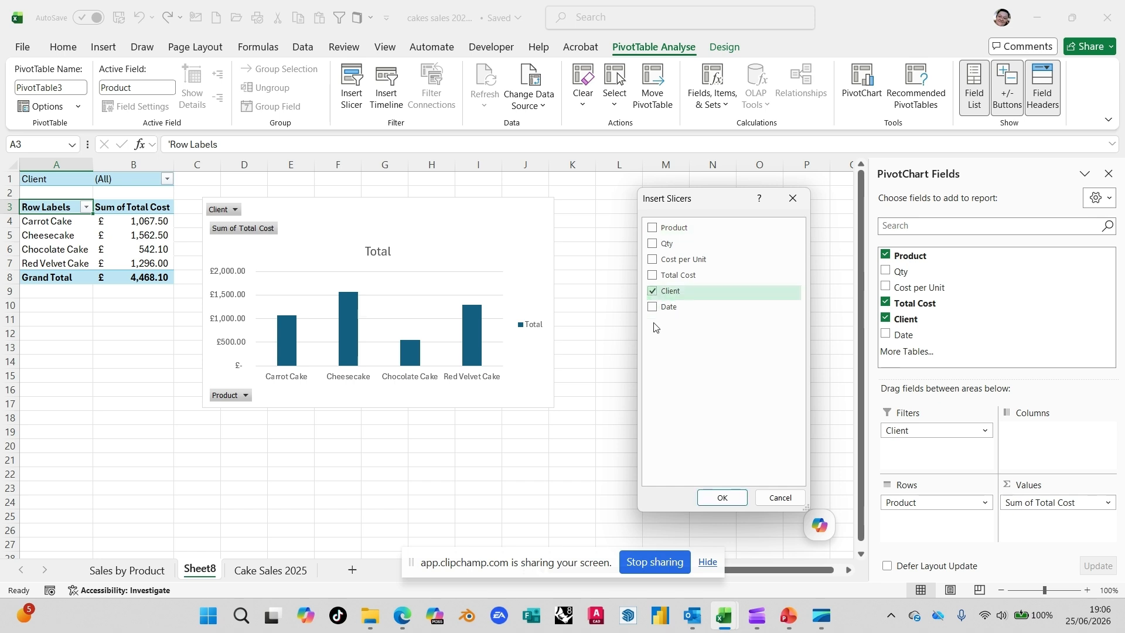
{"action": "left_click", "coordinate": [721, 498]}
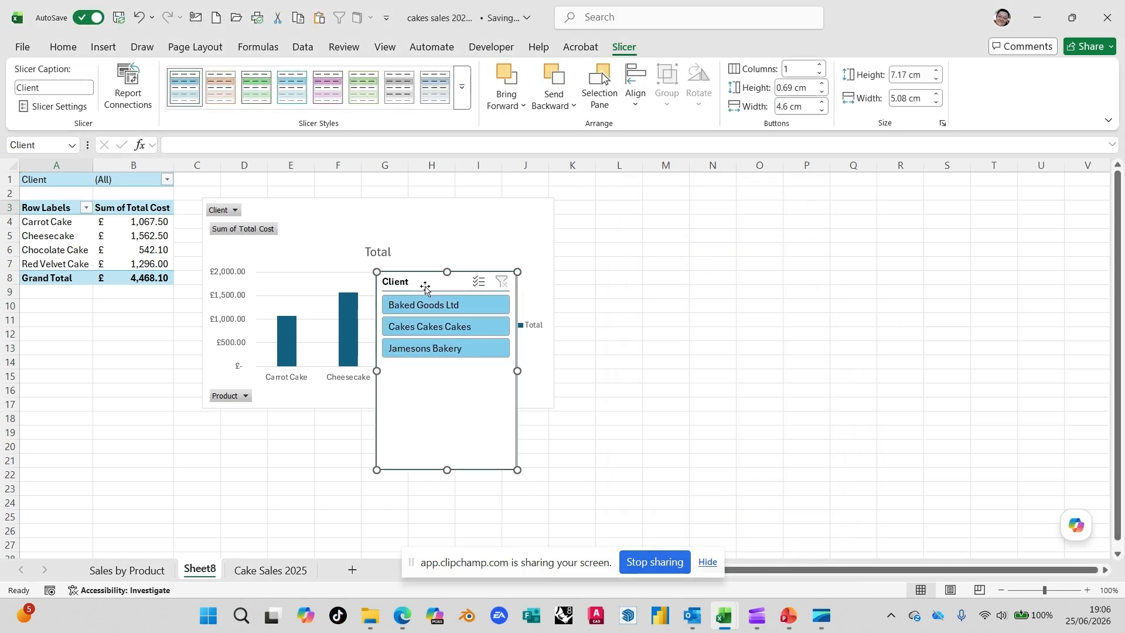
{"action": "left_click_drag", "start_coordinate": [414, 278], "coordinate": [64, 305]}
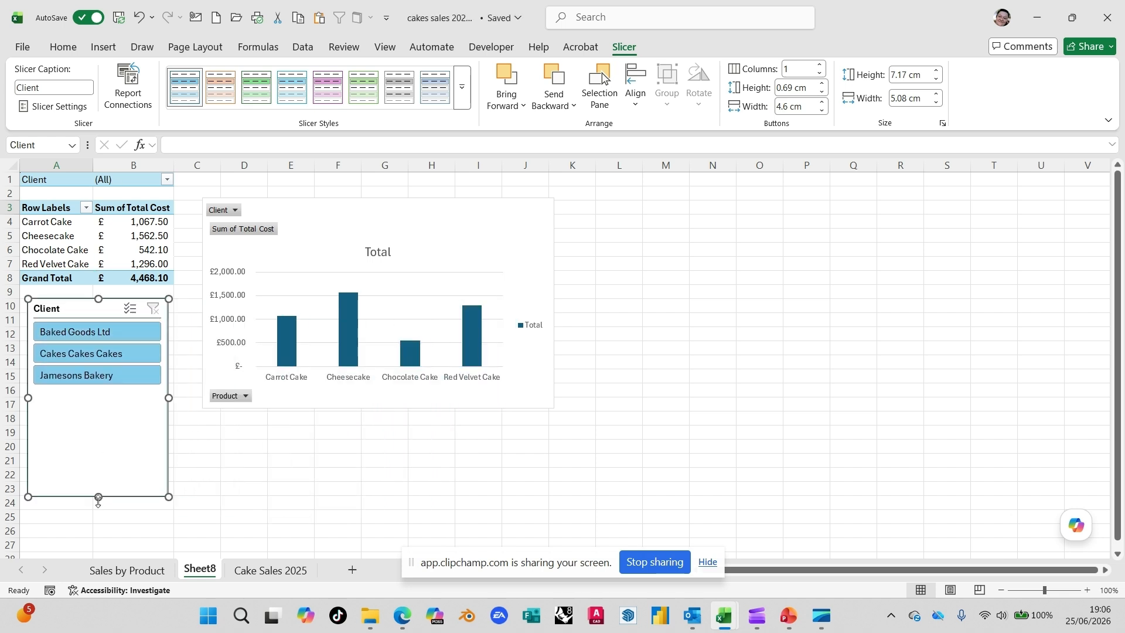
{"action": "left_click_drag", "start_coordinate": [99, 497], "coordinate": [109, 402]}
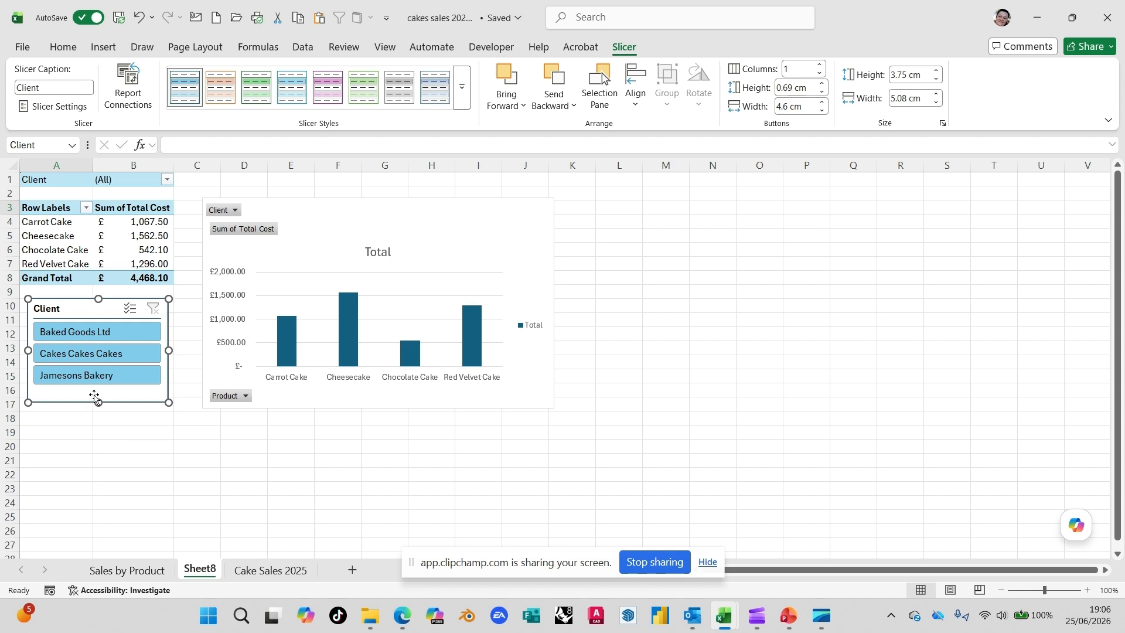
Step: Filter with the Client slicer by Baked Goods Ltd, Cakes Cakes Cakes and Jamesons Bakery in turn, and clear the slicer filter
{"action": "left_click", "coordinate": [81, 332]}
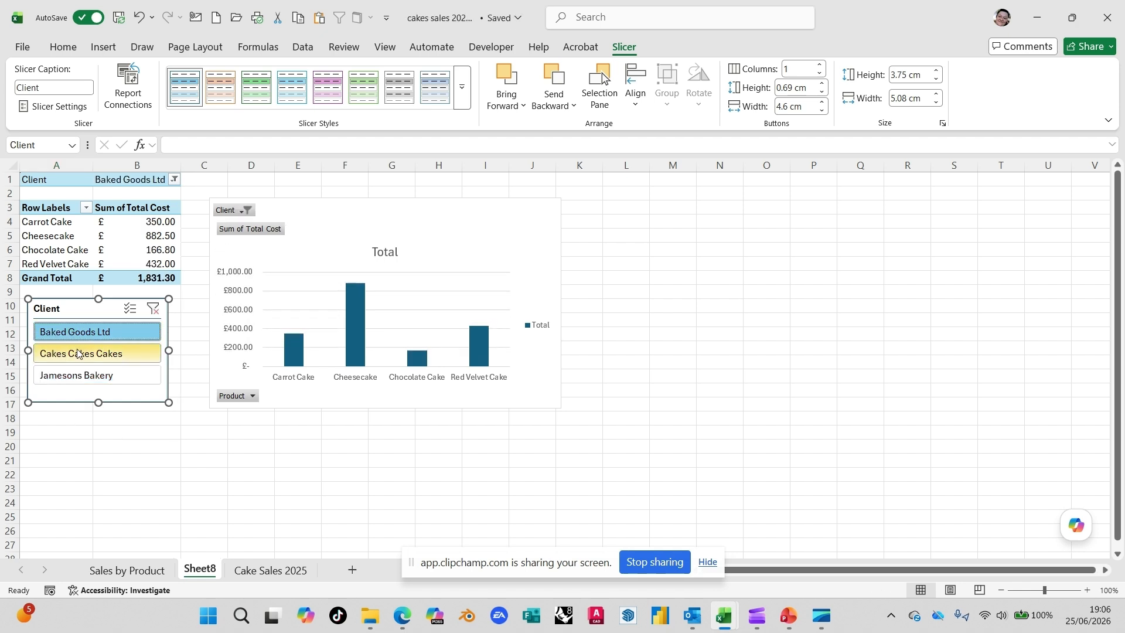
{"action": "left_click", "coordinate": [78, 354]}
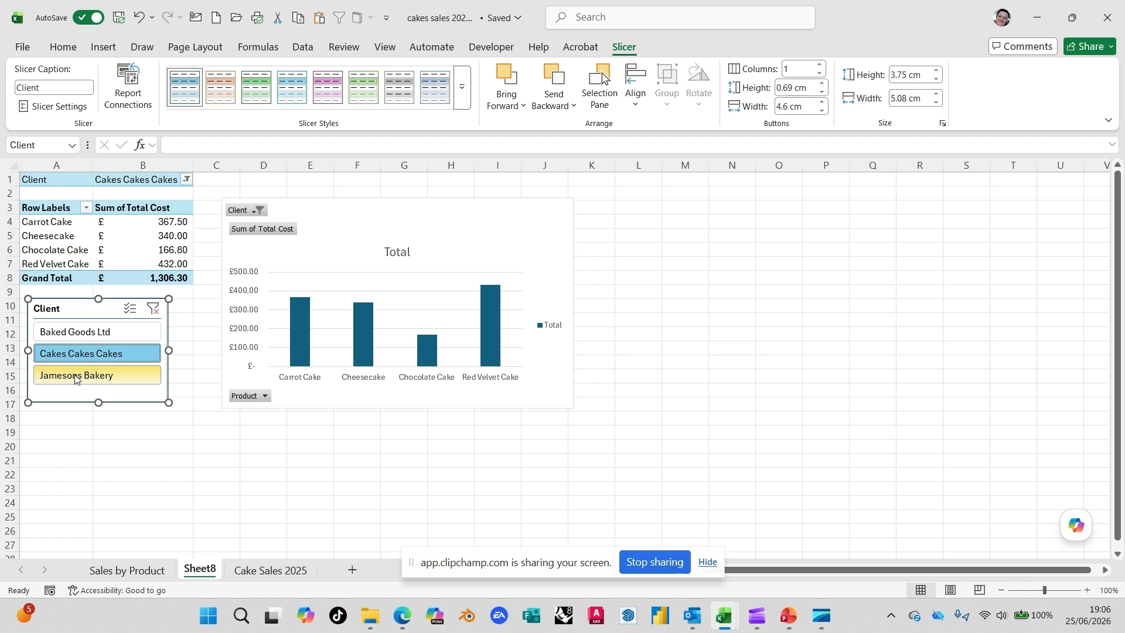
{"action": "left_click", "coordinate": [74, 375]}
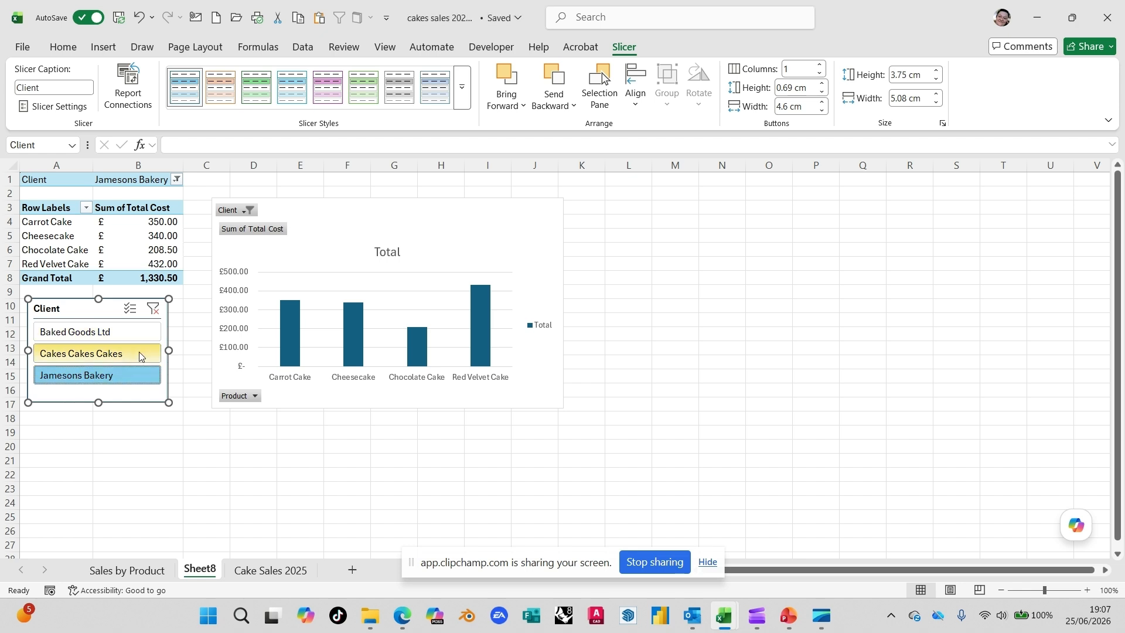
{"action": "left_click", "coordinate": [154, 310]}
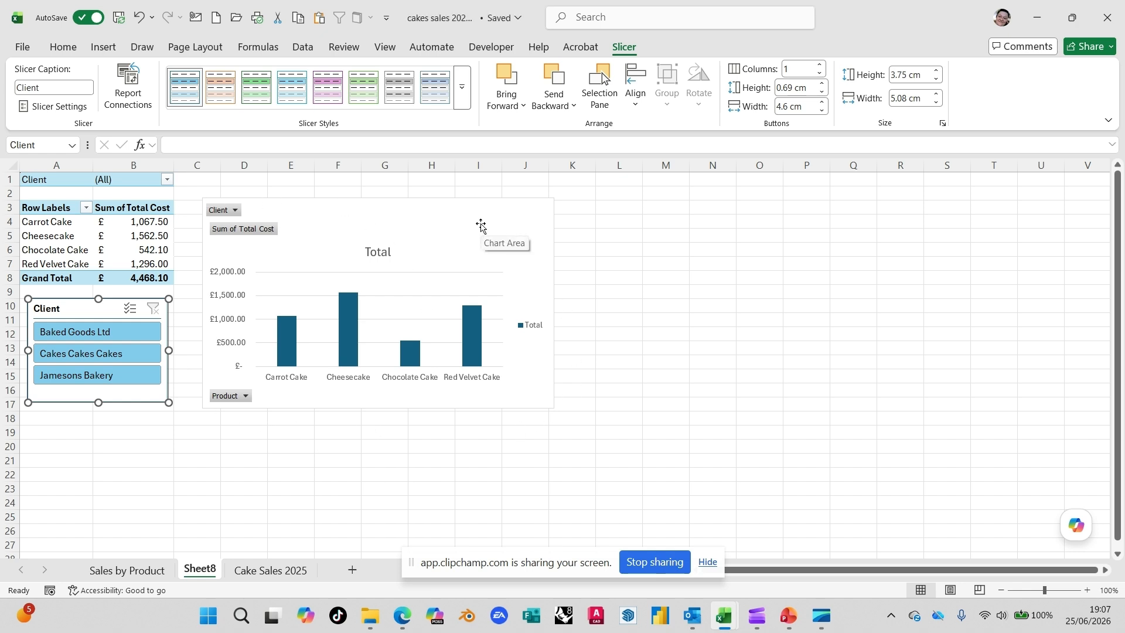
Step: Apply the Pink, Slicer Style Light 5 style to the Client slicer
{"action": "left_click", "coordinate": [462, 94]}
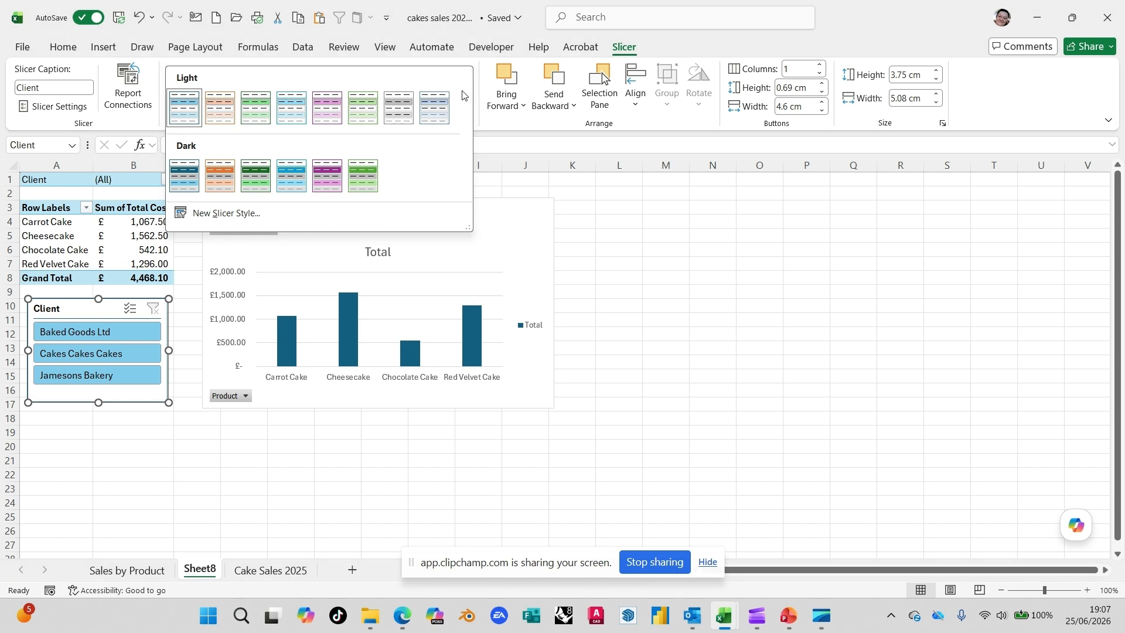
{"action": "left_click", "coordinate": [331, 115]}
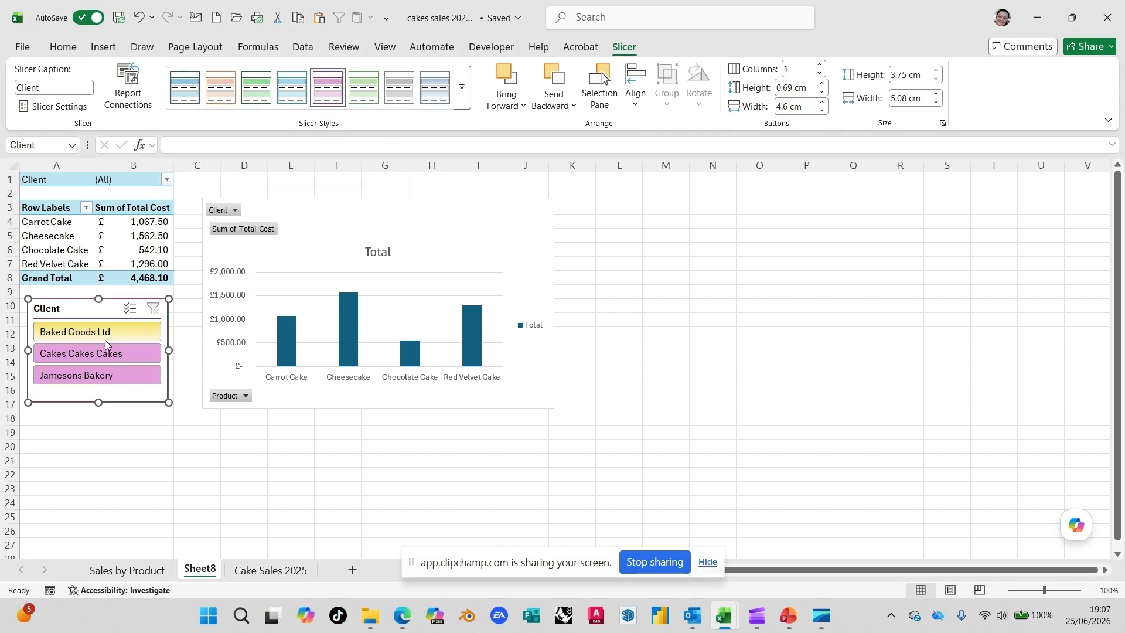
Step: Apply the light pink PivotTable style with shaded header and total rows to the PivotTable
{"action": "left_click", "coordinate": [129, 207]}
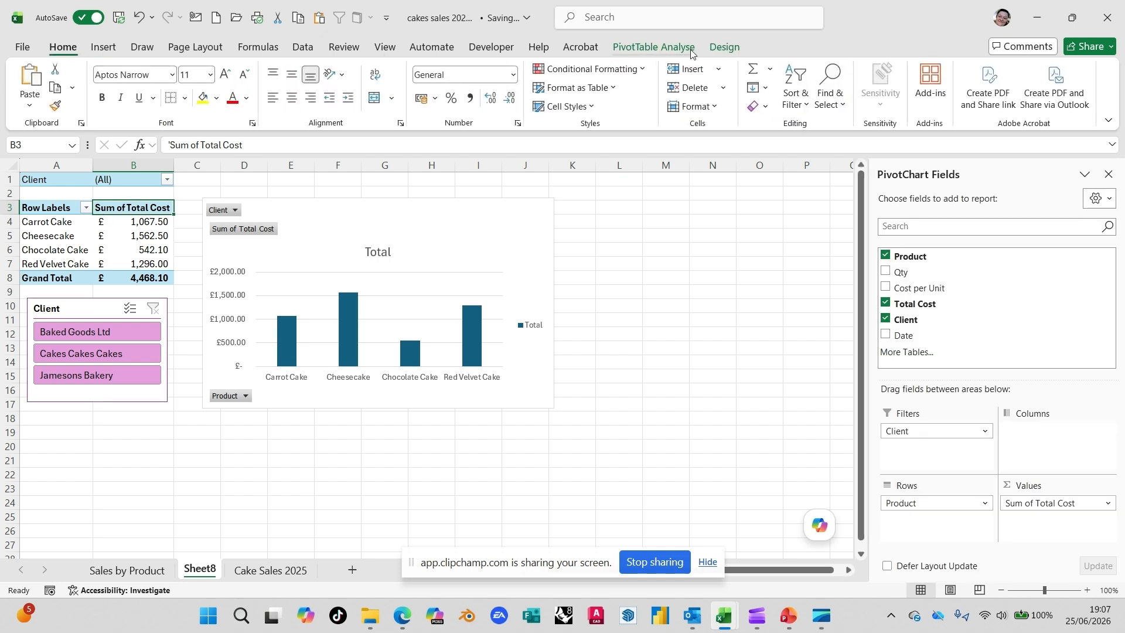
{"action": "left_click", "coordinate": [725, 48]}
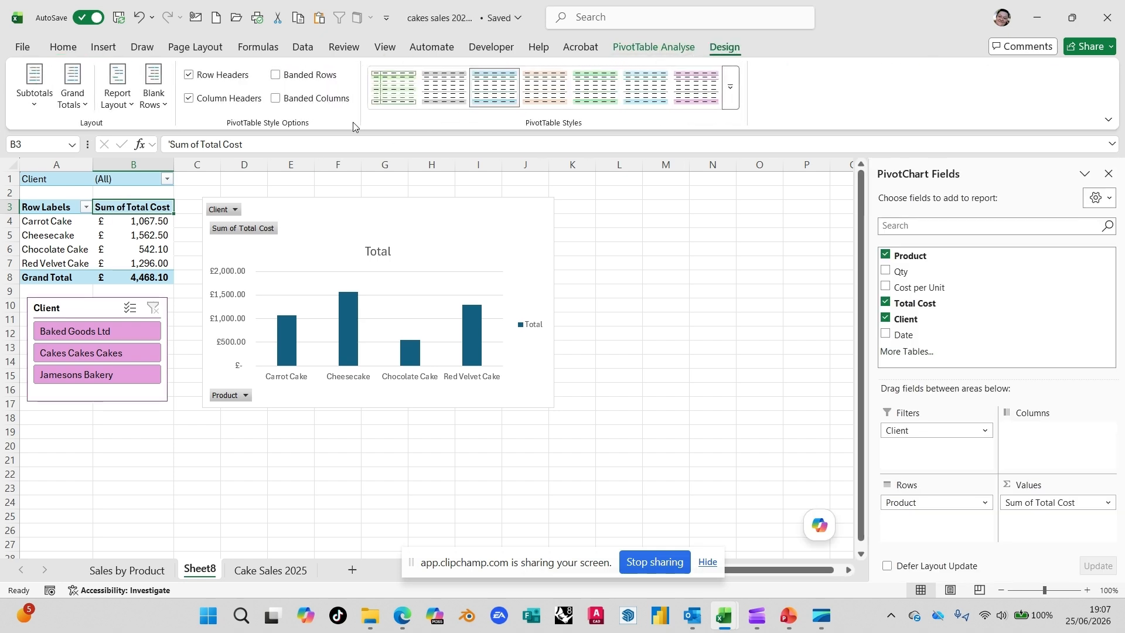
{"action": "left_click", "coordinate": [697, 88]}
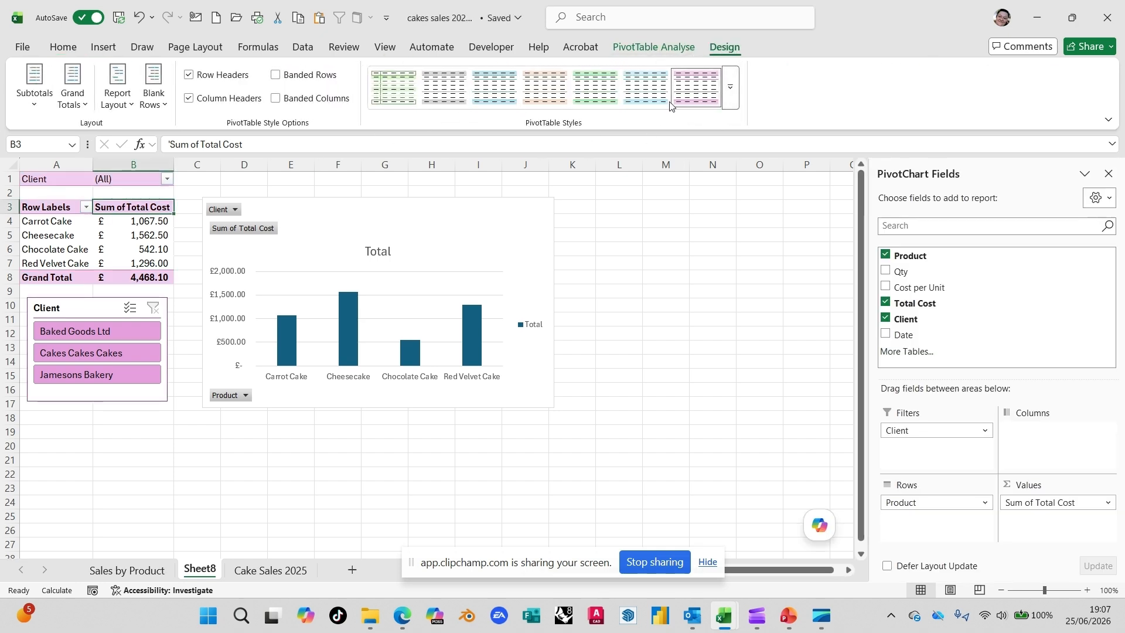
Step: Change the PivotChart's colours to the monochromatic purple palette that runs from dark to light
{"action": "left_click", "coordinate": [326, 219]}
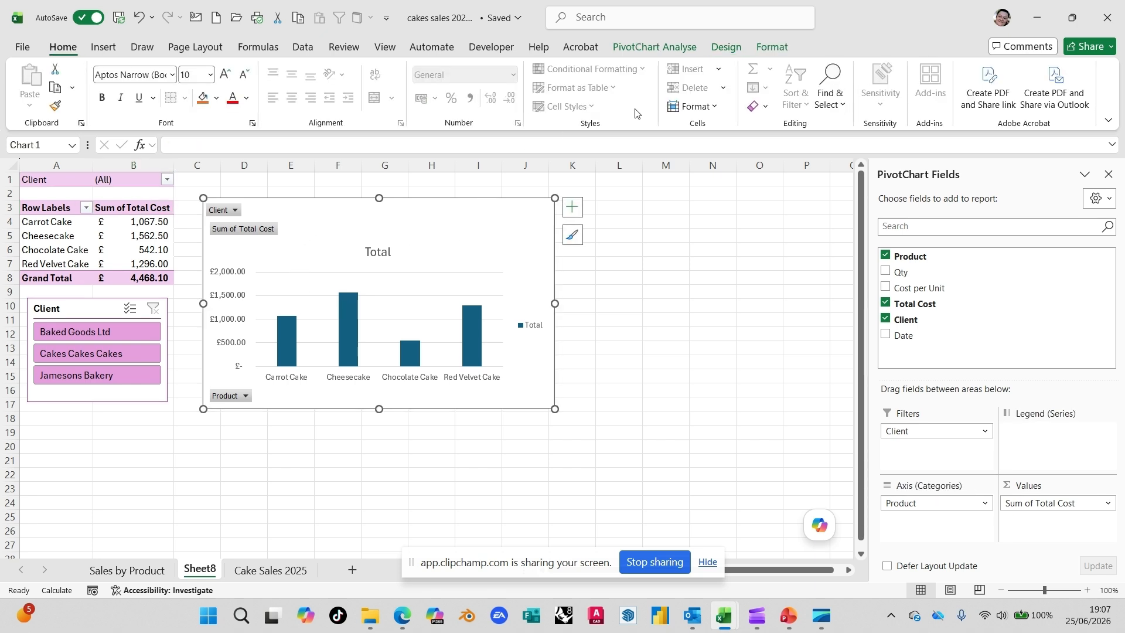
{"action": "left_click", "coordinate": [726, 46]}
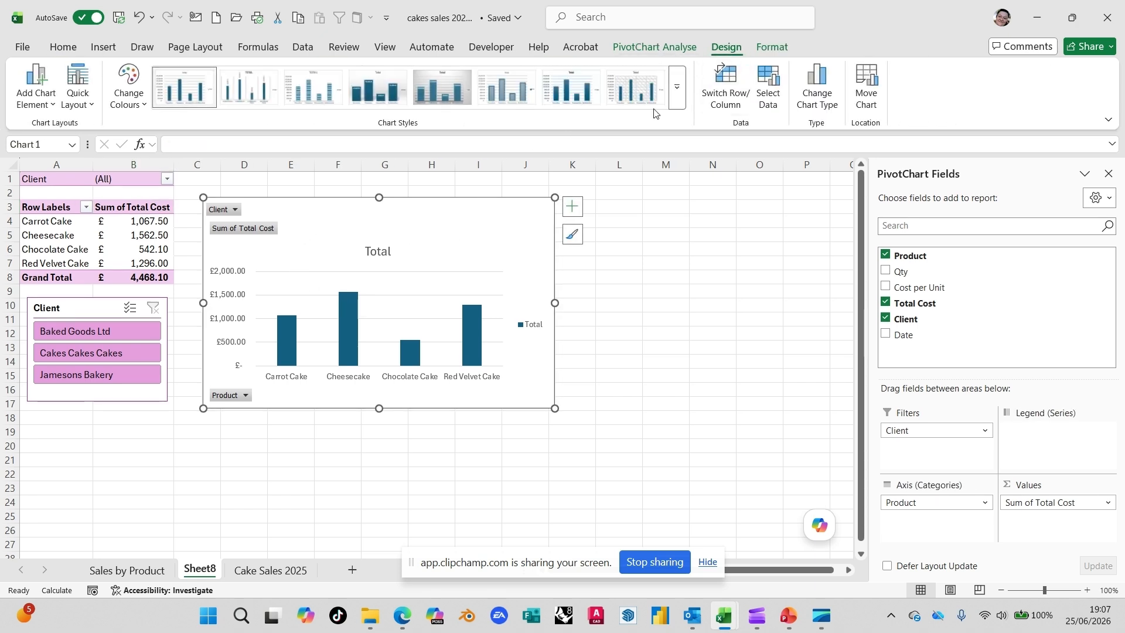
{"action": "left_click", "coordinate": [129, 88]}
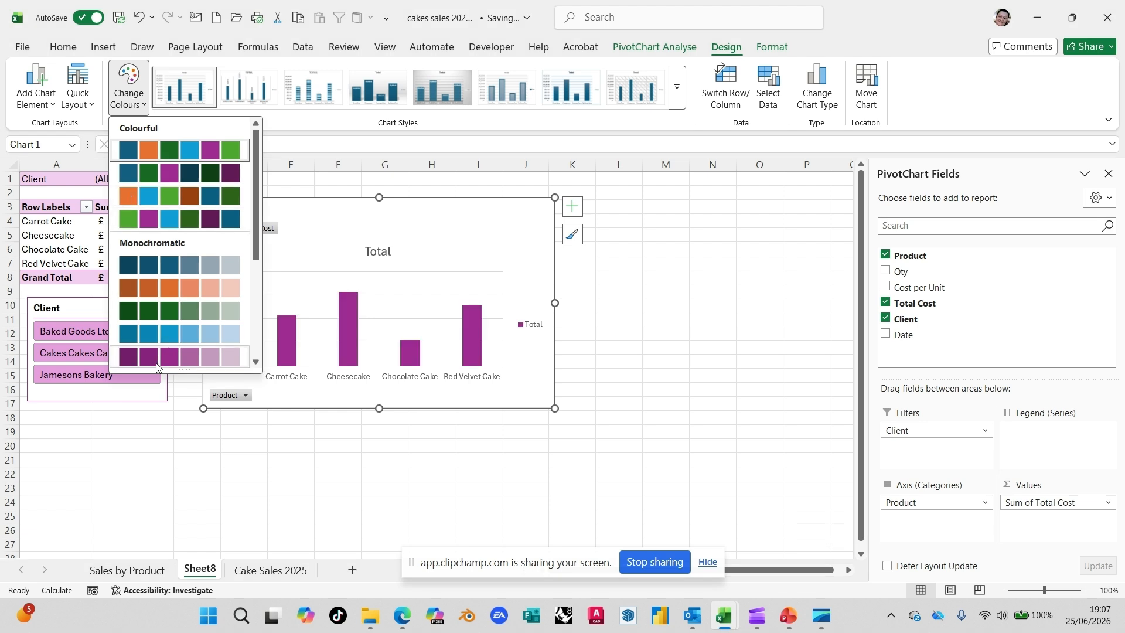
{"action": "left_click", "coordinate": [158, 363]}
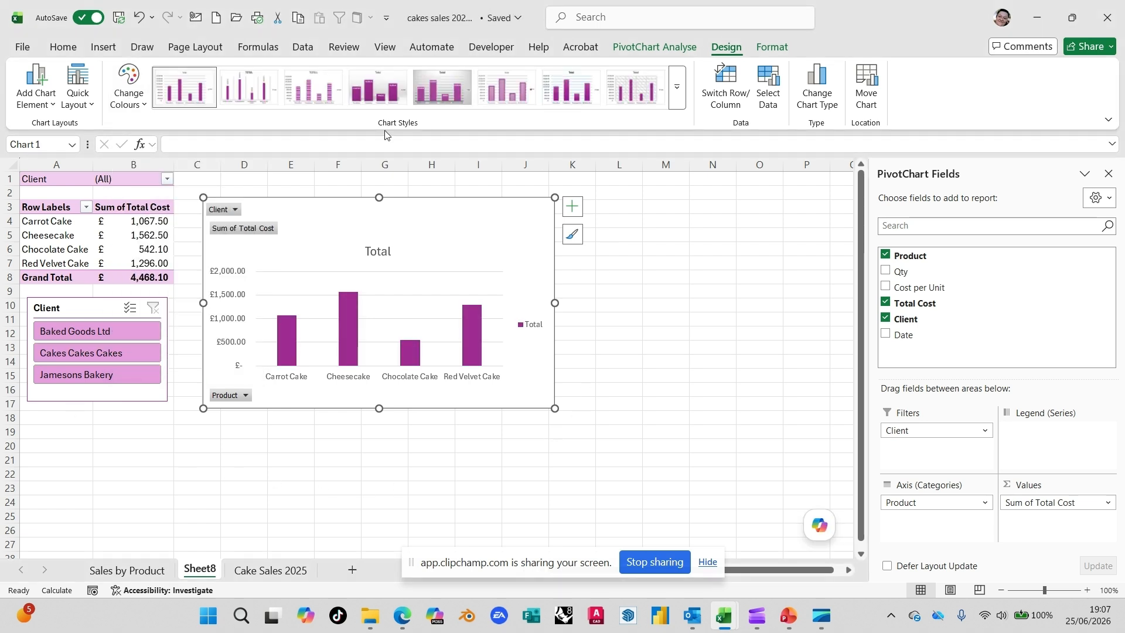